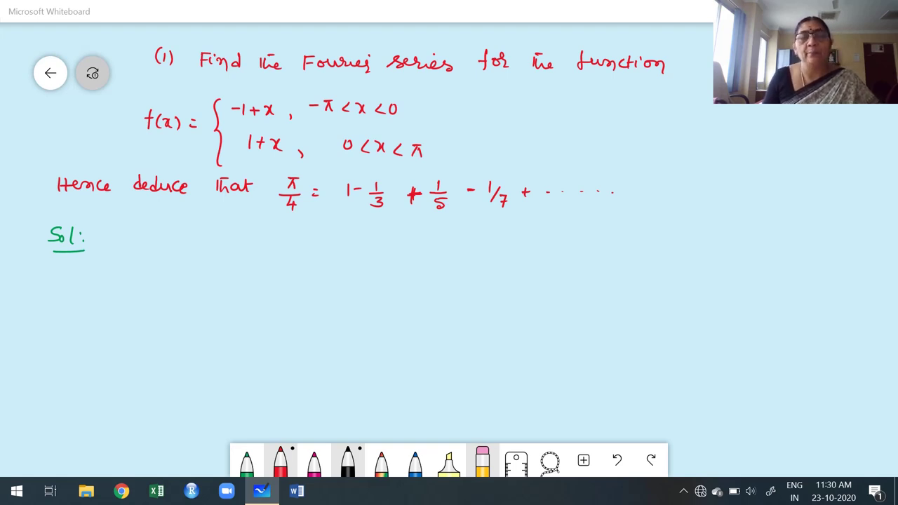
- Ink a comma after Hence, underline Hence, mark the π bound, and start writing Given
drag(118, 190, 117, 198)
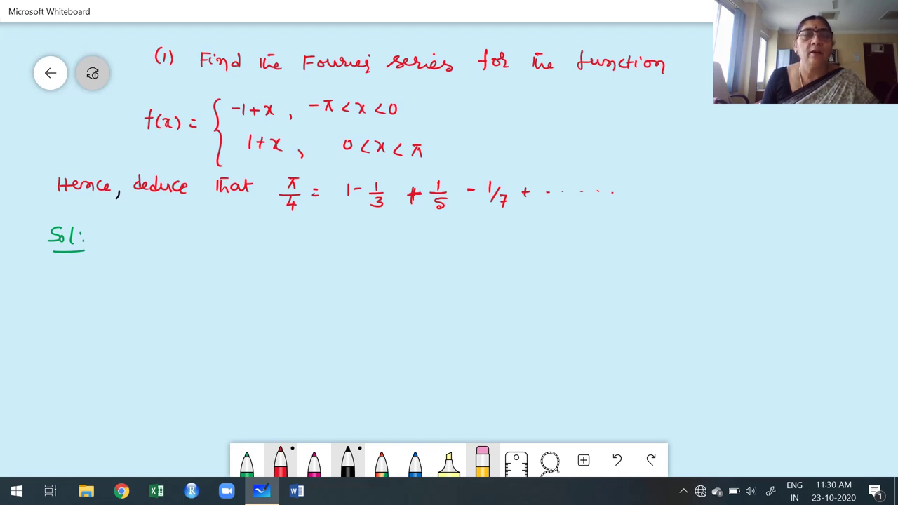
drag(75, 207, 109, 206)
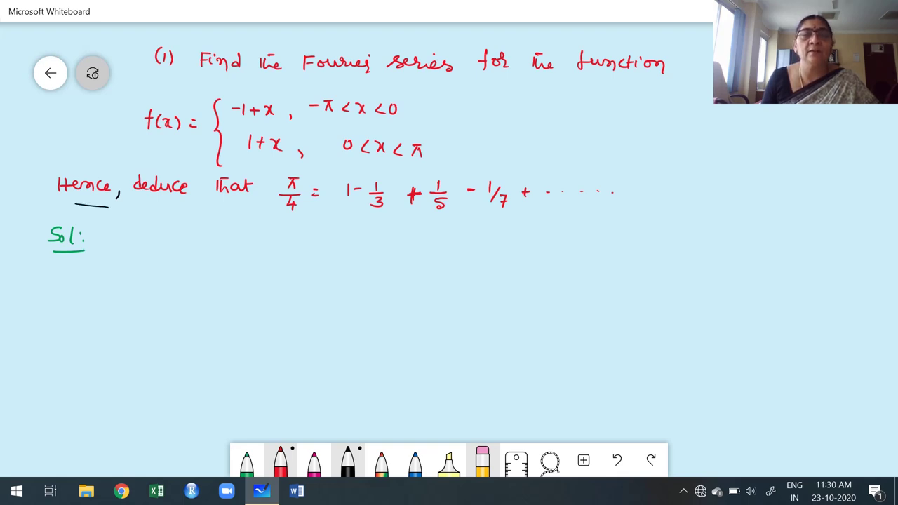
drag(430, 168, 448, 164)
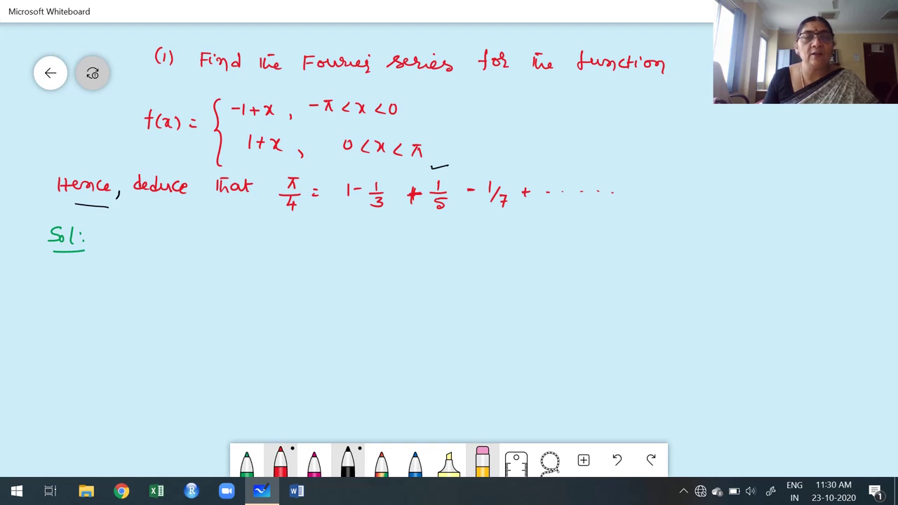
mouse_move(121, 234)
mouse_down()
mouse_move(124, 247)
mouse_move(143, 237)
mouse_move(166, 246)
mouse_up()
- Finish 'Given,' and write f(x) = with an opening brace
click(169, 244)
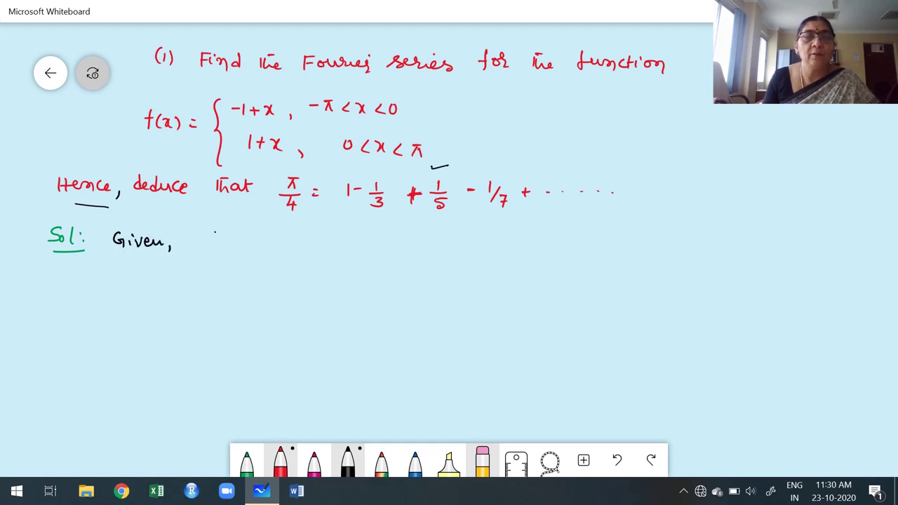
drag(214, 231, 212, 252)
drag(208, 244, 221, 249)
drag(229, 241, 230, 251)
mouse_move(242, 241)
mouse_down()
mouse_move(278, 241)
mouse_move(275, 288)
mouse_up()
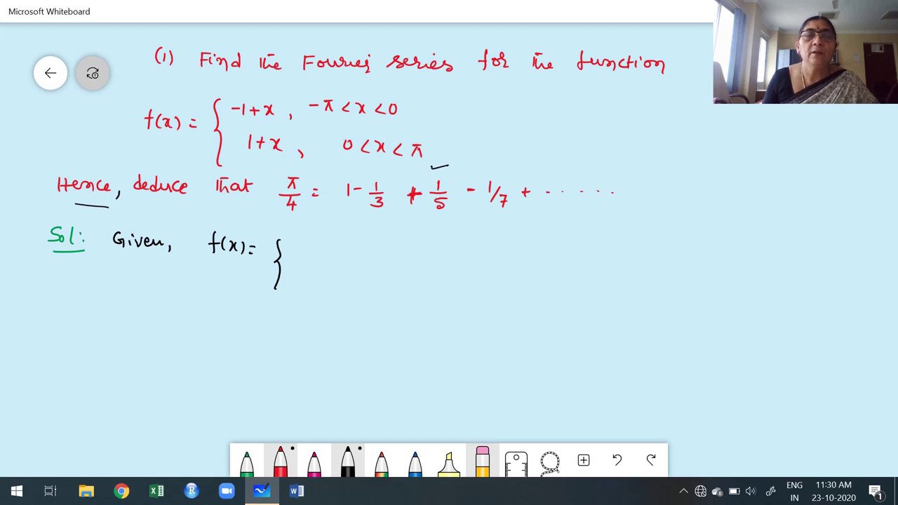
- Write the first case -1+x with its range -π<x<0
drag(301, 245, 300, 255)
drag(308, 251, 329, 258)
mouse_move(328, 247)
mouse_down()
mouse_move(320, 258)
mouse_move(367, 255)
mouse_up()
drag(377, 251, 382, 259)
drag(374, 251, 416, 264)
mouse_move(415, 253)
mouse_down()
mouse_move(409, 265)
mouse_move(440, 258)
mouse_up()
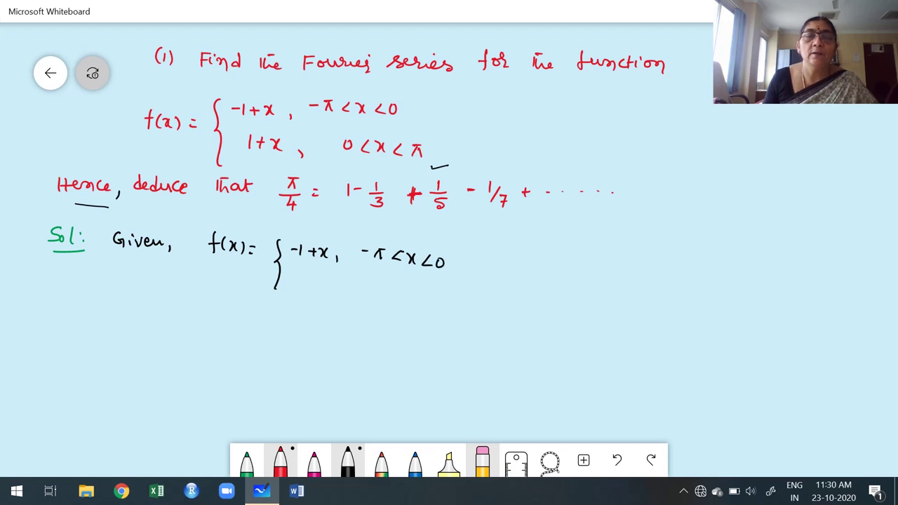
- Write the second case 1+x with its range 0<x<π
drag(296, 274, 296, 288)
drag(302, 282, 328, 290)
drag(329, 279, 321, 290)
drag(341, 289, 341, 297)
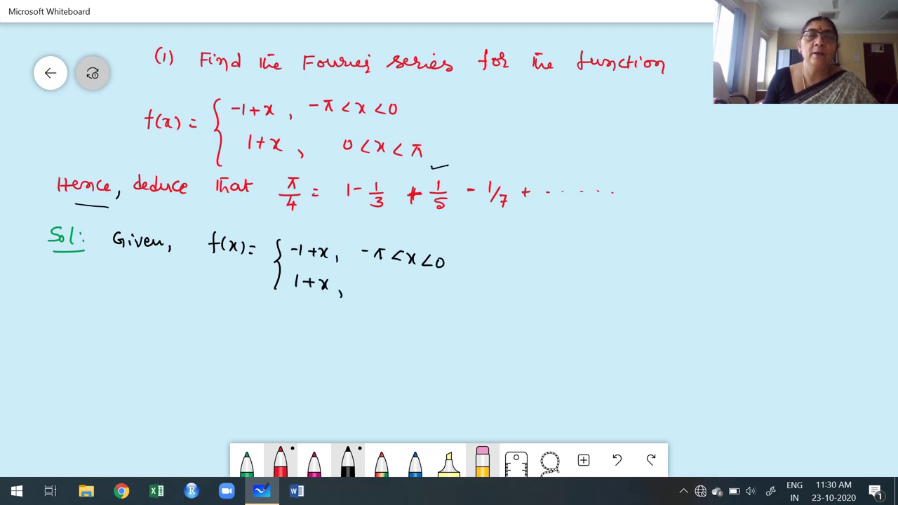
drag(389, 280, 399, 291)
mouse_move(399, 280)
mouse_down()
mouse_move(390, 292)
mouse_move(369, 284)
mouse_move(381, 288)
mouse_up()
mouse_move(362, 277)
mouse_down()
mouse_move(362, 286)
mouse_move(364, 278)
mouse_up()
drag(422, 282, 427, 294)
mouse_move(435, 285)
mouse_down()
mouse_move(436, 293)
mouse_move(439, 284)
mouse_up()
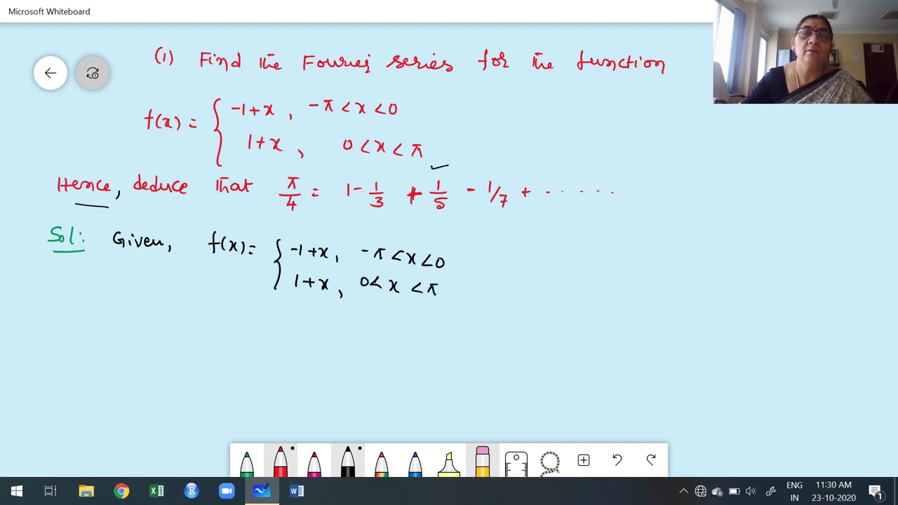
mouse_move(585, 301)
mouse_down()
mouse_move(579, 269)
mouse_move(580, 290)
mouse_up()
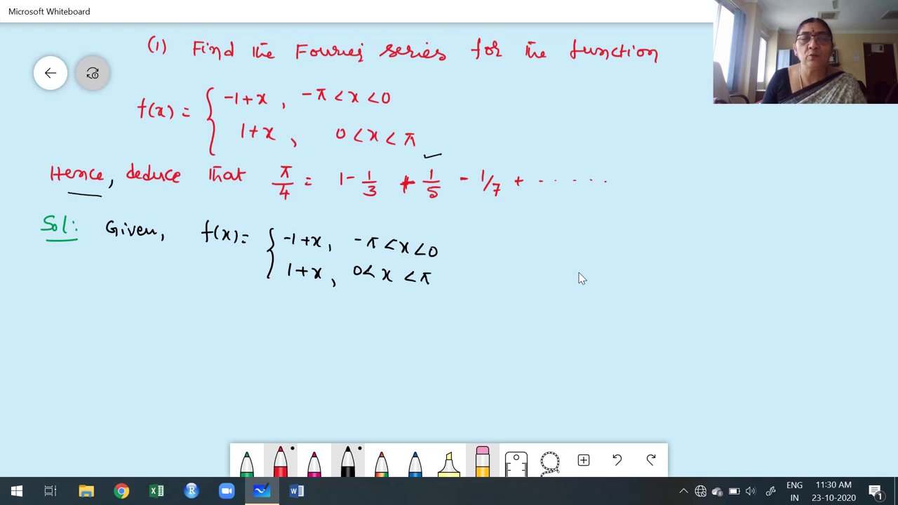
- Underline -π in the first range of f(x) and ink the interval (-π, π) on the right
drag(361, 251, 380, 253)
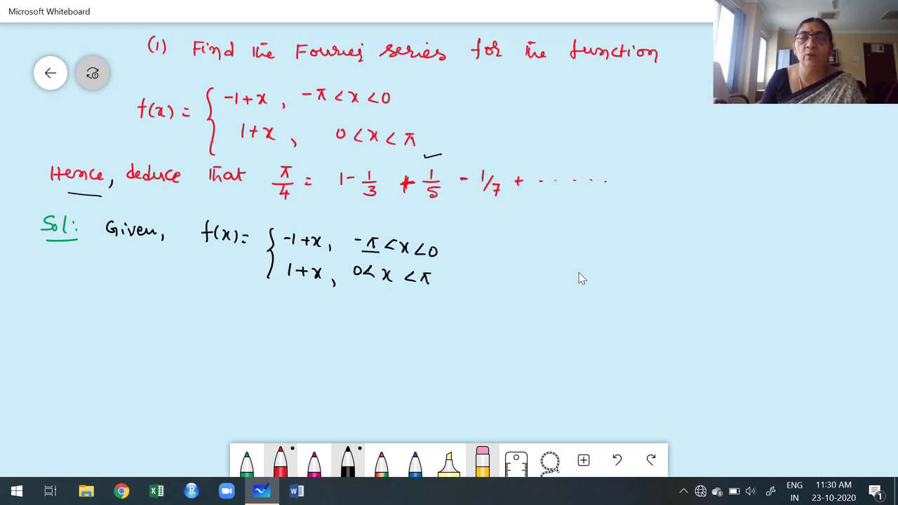
mouse_move(585, 216)
mouse_down()
mouse_move(581, 233)
mouse_move(597, 222)
mouse_up()
drag(597, 218, 601, 231)
drag(598, 218, 621, 234)
drag(629, 225, 640, 235)
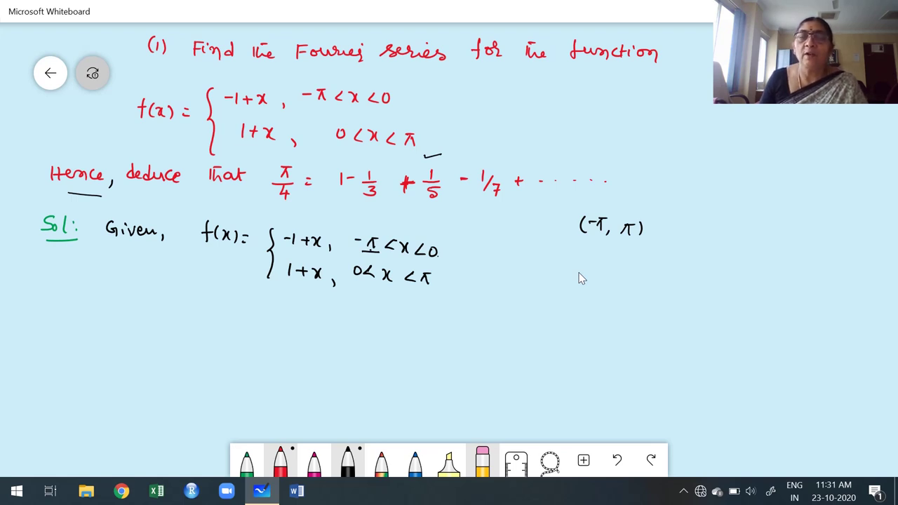
- Write = (-l, l) after (-π, π), underline both intervals, and tick the equivalence
drag(648, 228, 701, 237)
mouse_move(713, 232)
mouse_down()
mouse_move(716, 223)
mouse_move(721, 237)
mouse_up()
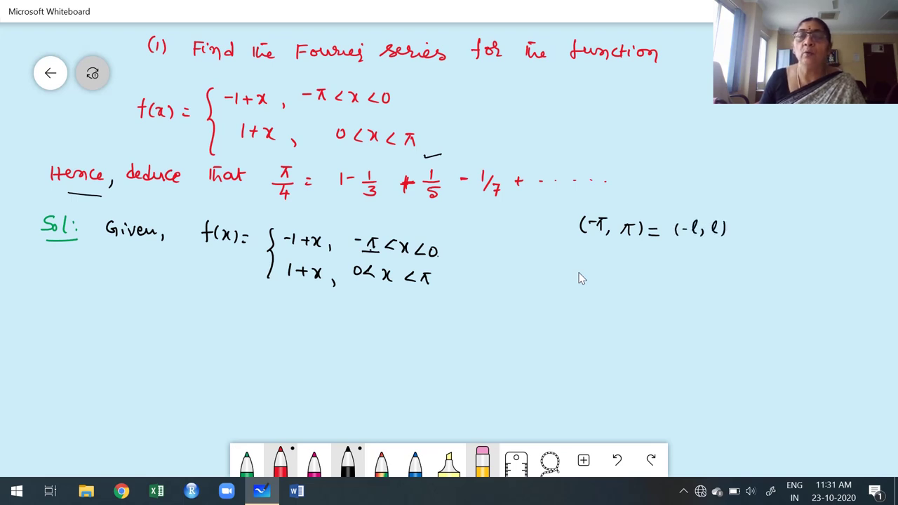
drag(599, 241, 622, 240)
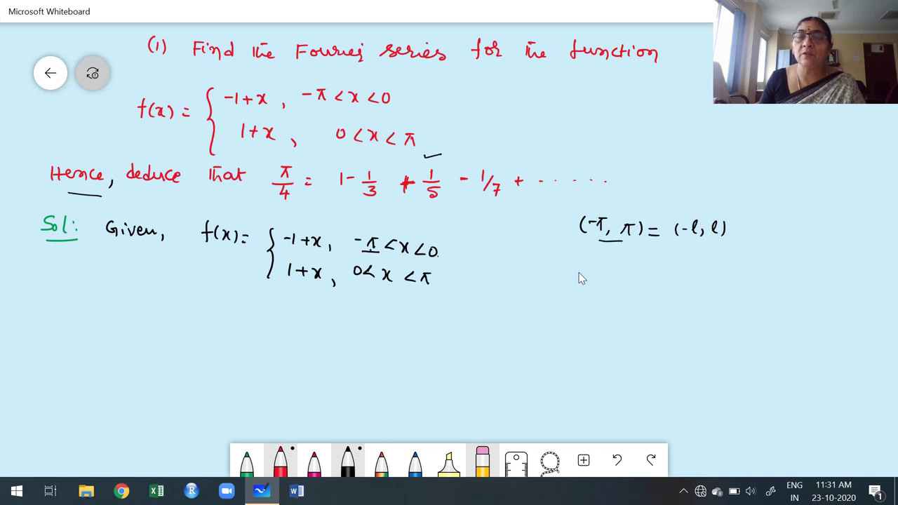
drag(679, 244, 717, 242)
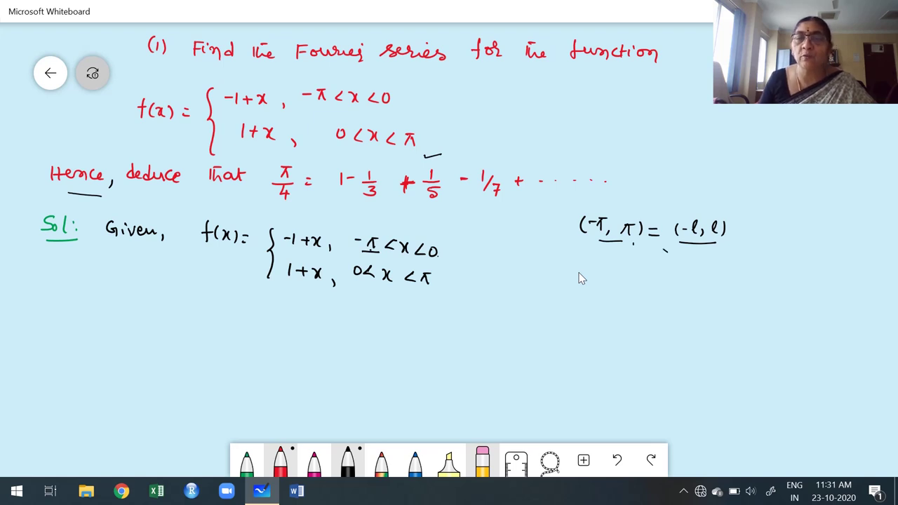
drag(634, 244, 647, 241)
drag(739, 241, 757, 235)
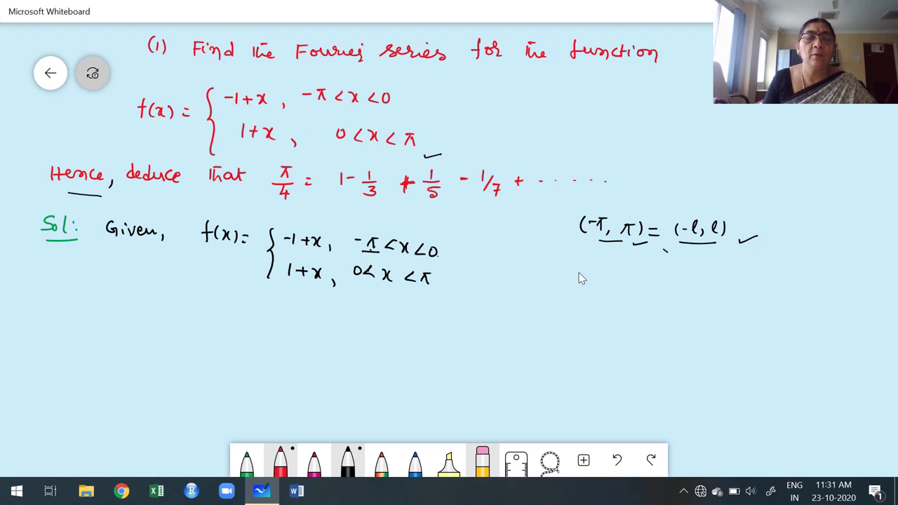
- Begin f(-x) = with an opening brace below f(x)
mouse_move(206, 306)
mouse_down()
mouse_move(203, 328)
mouse_move(204, 315)
mouse_move(215, 312)
mouse_move(213, 327)
mouse_move(235, 322)
mouse_up()
mouse_move(237, 312)
mouse_down()
mouse_move(228, 323)
mouse_move(241, 326)
mouse_up()
mouse_move(255, 316)
mouse_down()
mouse_move(286, 307)
mouse_move(284, 353)
mouse_up()
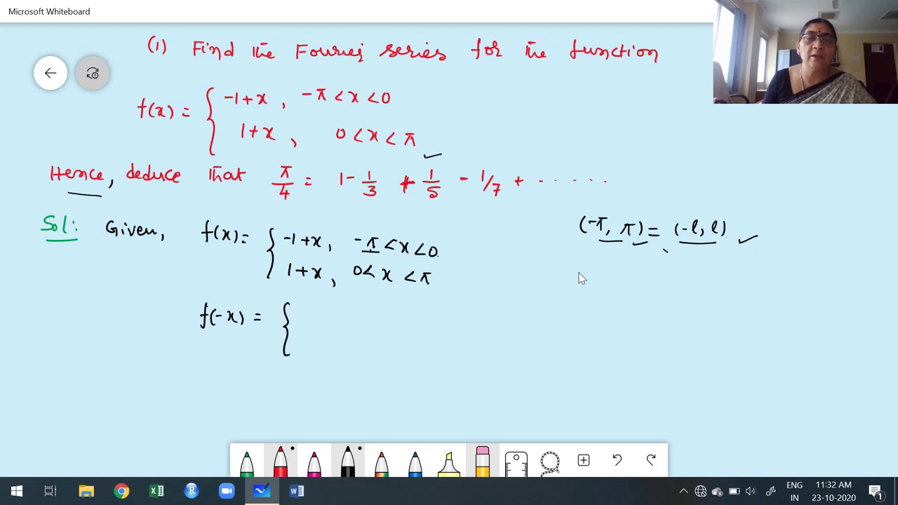
- Write the first case of f(-x) as -1-x for -π<-x<0
drag(301, 311, 334, 320)
drag(350, 315, 375, 318)
mouse_move(383, 307)
mouse_down()
mouse_move(383, 319)
mouse_move(390, 307)
mouse_up()
mouse_move(400, 307)
mouse_down()
mouse_move(399, 318)
mouse_move(421, 320)
mouse_up()
mouse_move(423, 309)
mouse_down()
mouse_move(414, 321)
mouse_move(442, 317)
mouse_up()
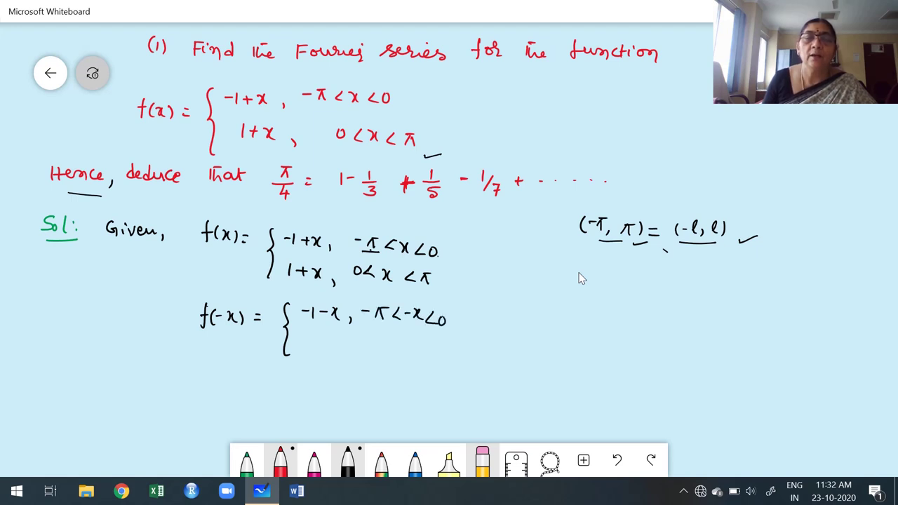
- Write the second case 1-x for 0<-x<π, then underline x and -x in the first ranges
mouse_move(307, 334)
mouse_down()
mouse_move(307, 348)
mouse_move(322, 340)
mouse_up()
drag(325, 336, 328, 350)
mouse_move(352, 349)
mouse_down()
mouse_move(350, 356)
mouse_move(385, 336)
mouse_move(404, 348)
mouse_move(414, 344)
mouse_up()
drag(421, 339, 422, 350)
mouse_move(443, 341)
mouse_down()
mouse_move(438, 354)
mouse_move(457, 342)
mouse_up()
drag(453, 344, 459, 354)
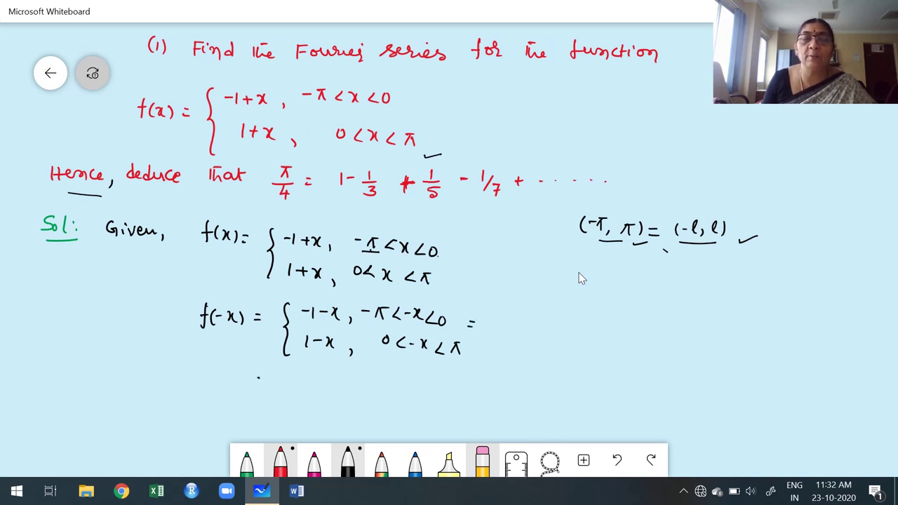
drag(401, 257, 412, 258)
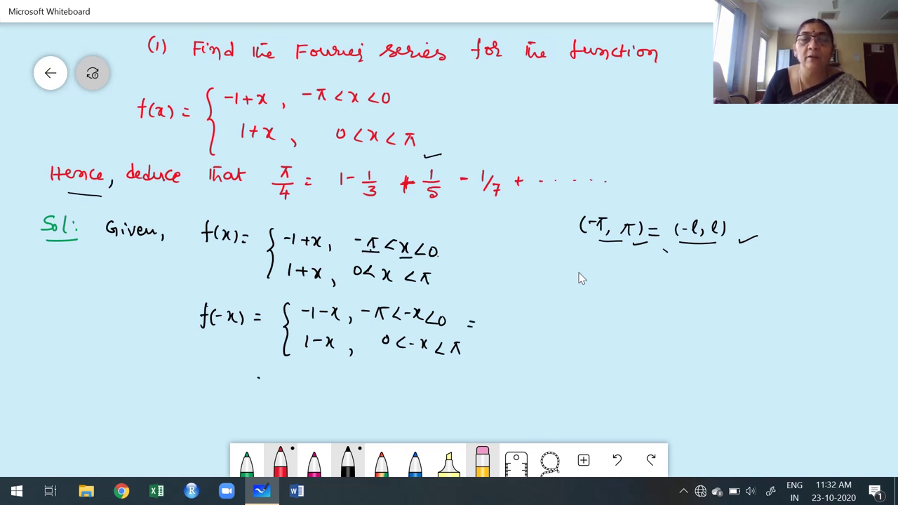
drag(405, 326, 416, 327)
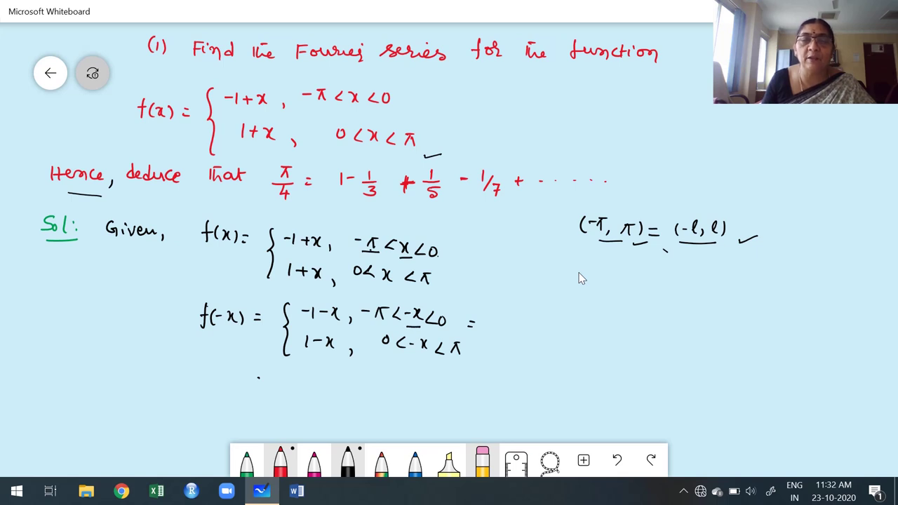